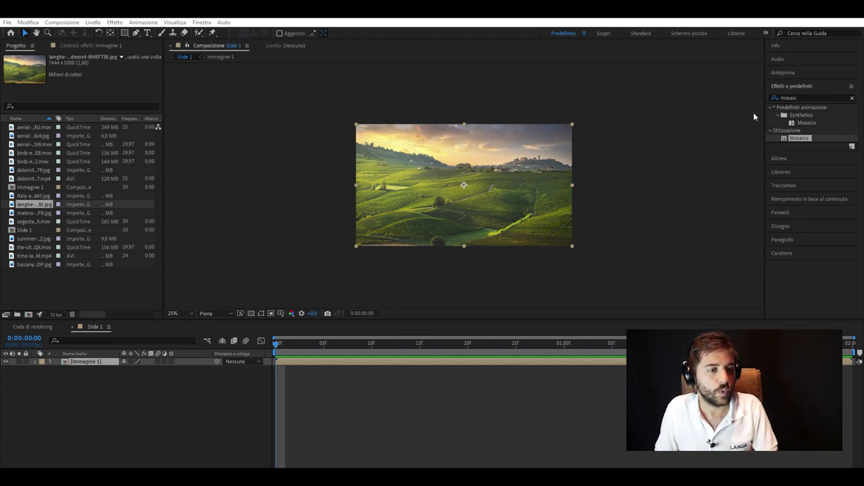
# Step: Apply the Mosaico effect to the Immagine 1 layer with 20 horizontal and 15 vertical blocks
pyautogui.moveTo(755, 117); pyautogui.dragTo(466, 185)
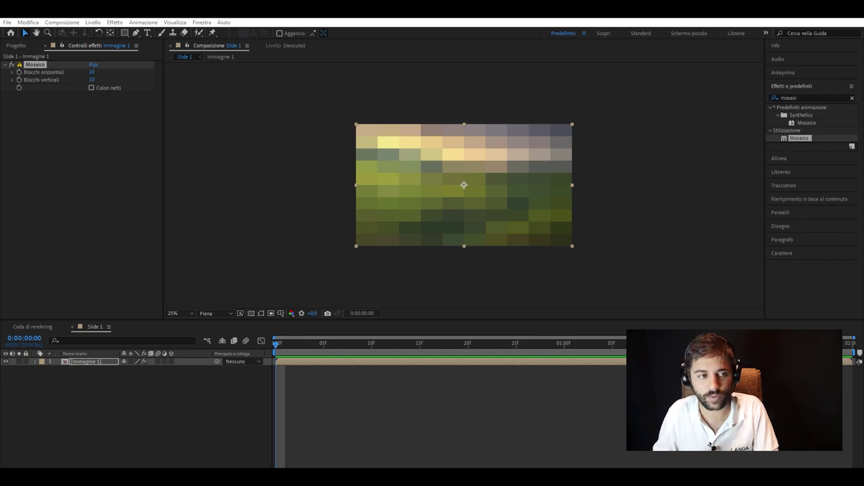
pyautogui.click(93, 71)
pyautogui.write('20')
pyautogui.press('Tab')
pyautogui.write('15')
pyautogui.press('Return')
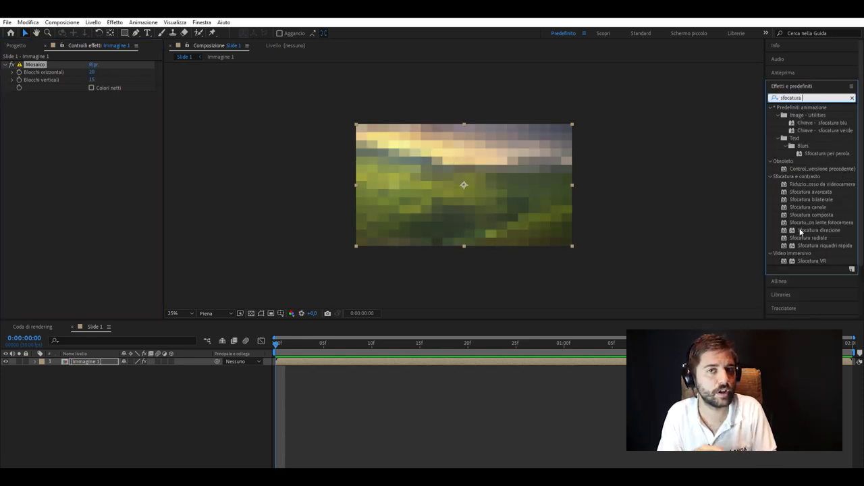
# Step: Give the Immagine 1 layer a Sfocatura riquadri rapida blur with radius 20, 1 iteration and repeated edge pixels
pyautogui.write('20')
pyautogui.click(91, 126)
pyautogui.click(91, 111)
pyautogui.write('1')
pyautogui.click(94, 140)
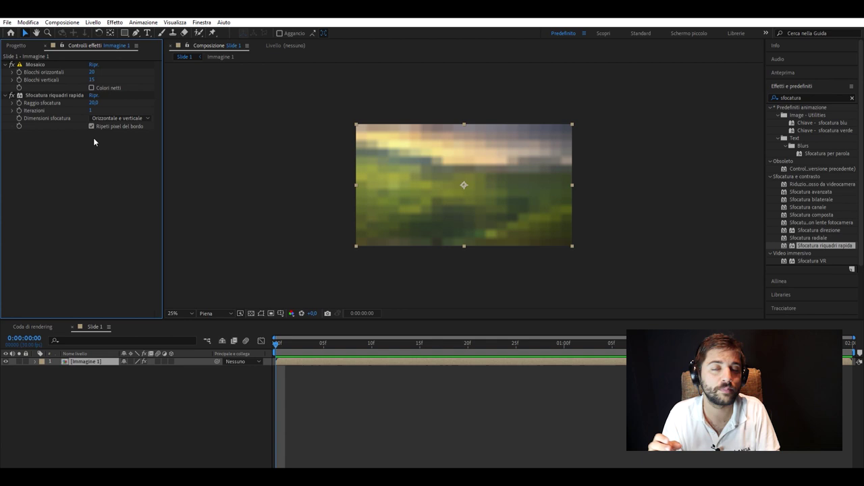
# Step: Precompose the blurred layer as Immagine 1A and place the langhe vineyard photo above it at 26% scale
pyautogui.click(108, 324)
pyautogui.hotkey('ctrl', 'y')
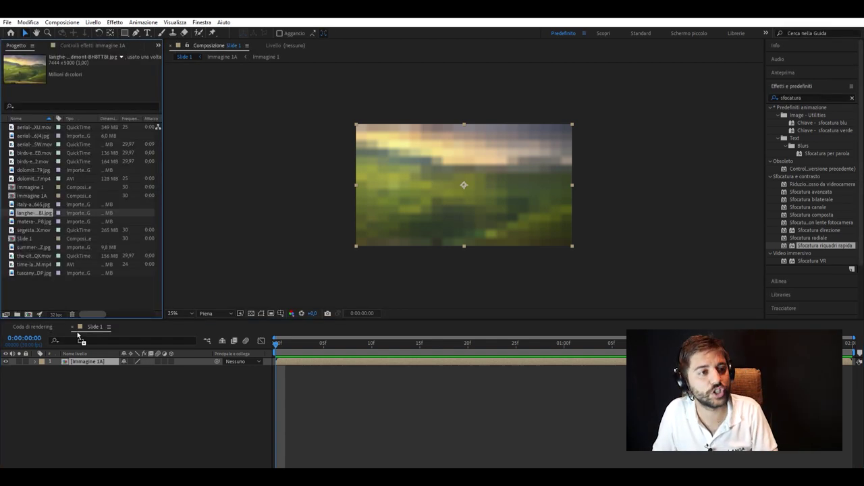
pyautogui.moveTo(34, 213); pyautogui.dragTo(86, 360)
pyautogui.press('s')
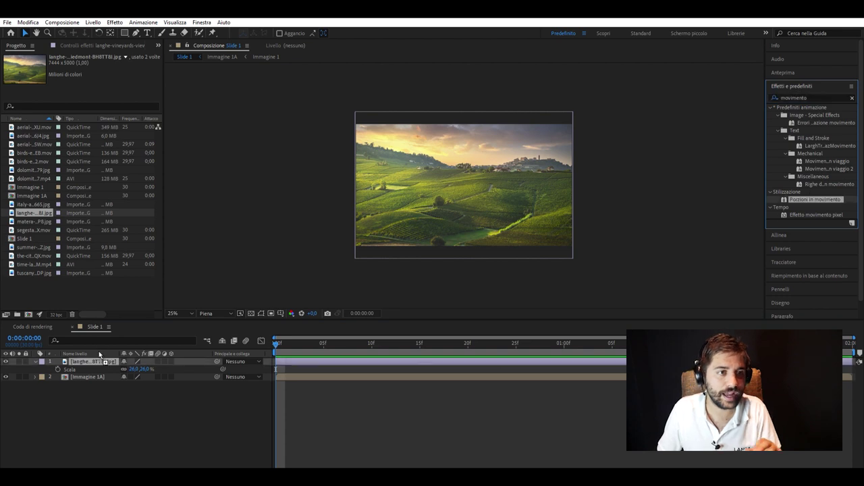
# Step: Apply Porzioni in movimento with mirrored edges to the Media 1 photo layer and add the Trasformazione effect
pyautogui.click(94, 361)
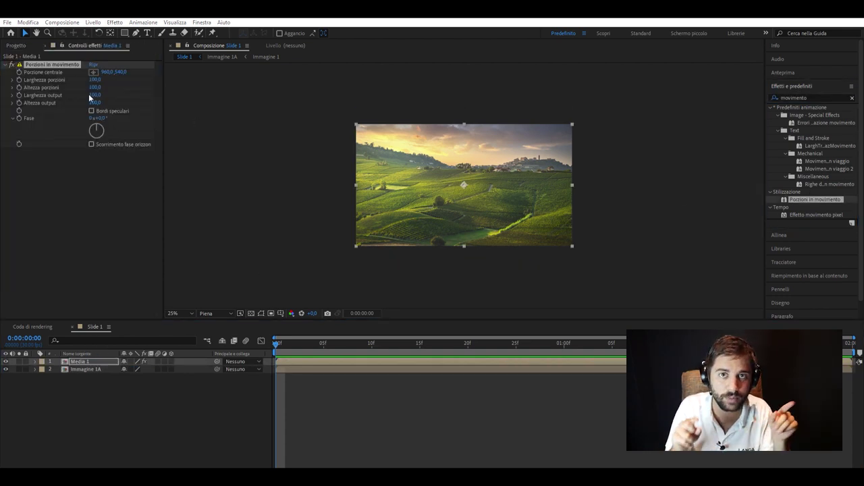
pyautogui.moveTo(89, 98); pyautogui.dragTo(96, 89)
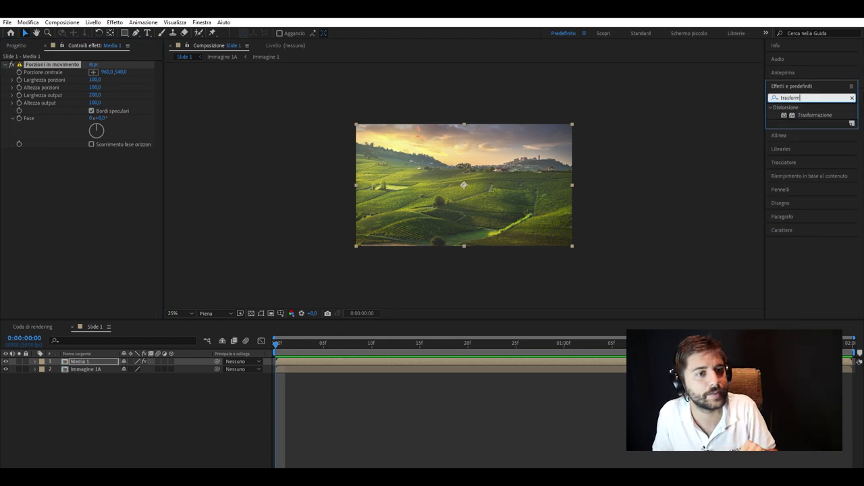
pyautogui.doubleClick(815, 115)
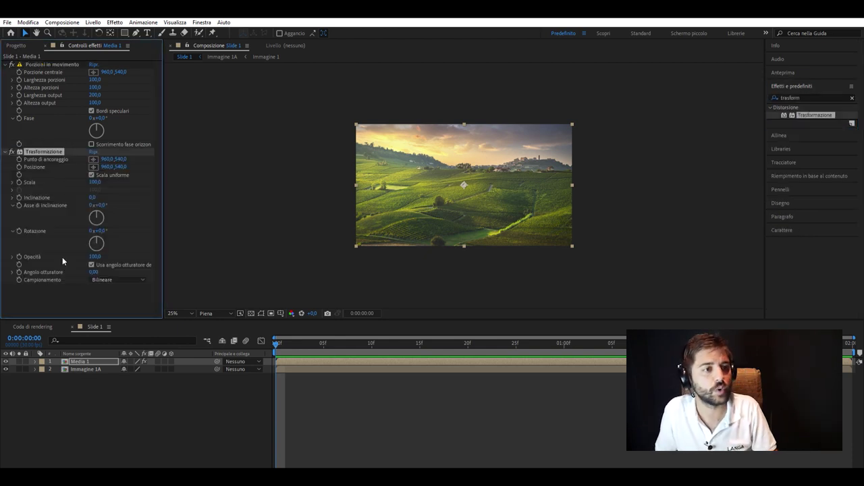
# Step: Reveal the Trasformazione scale keyframes of Media 1 and sharpen their speed curve between frames 0 and 15
pyautogui.press('space')
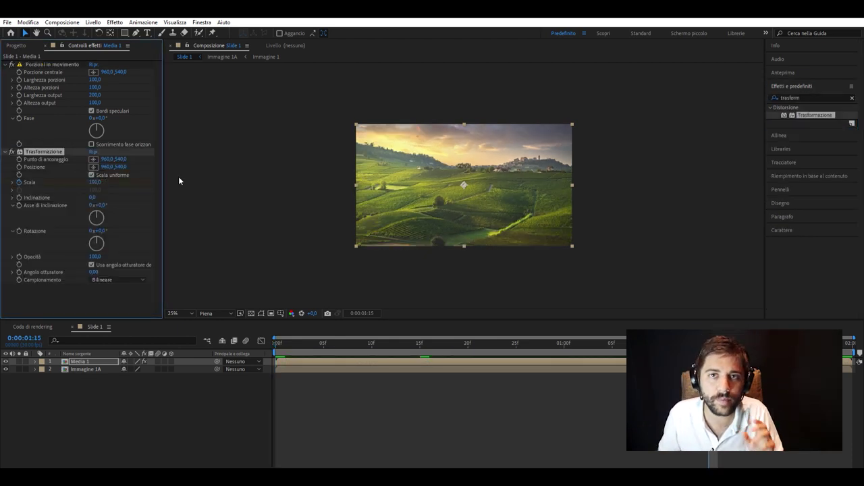
pyautogui.press('u')
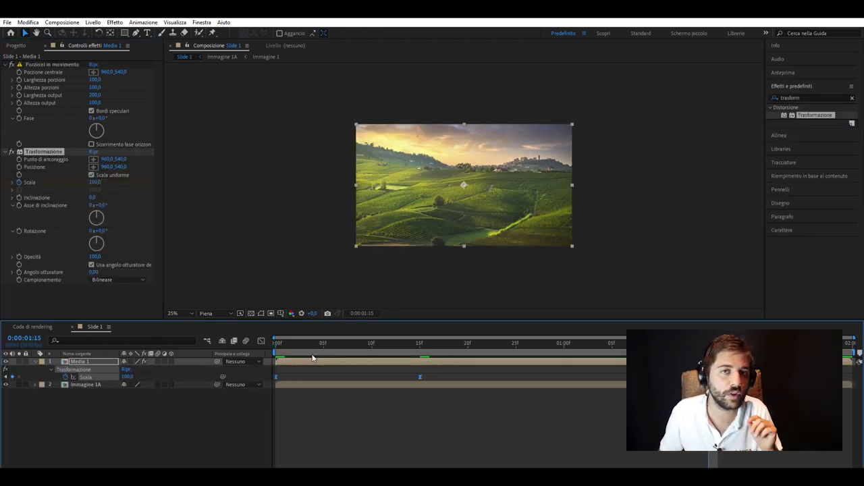
pyautogui.click(261, 341)
pyautogui.click(420, 364)
pyautogui.moveTo(299, 363); pyautogui.dragTo(333, 364)
pyautogui.moveTo(397, 364); pyautogui.dragTo(348, 364)
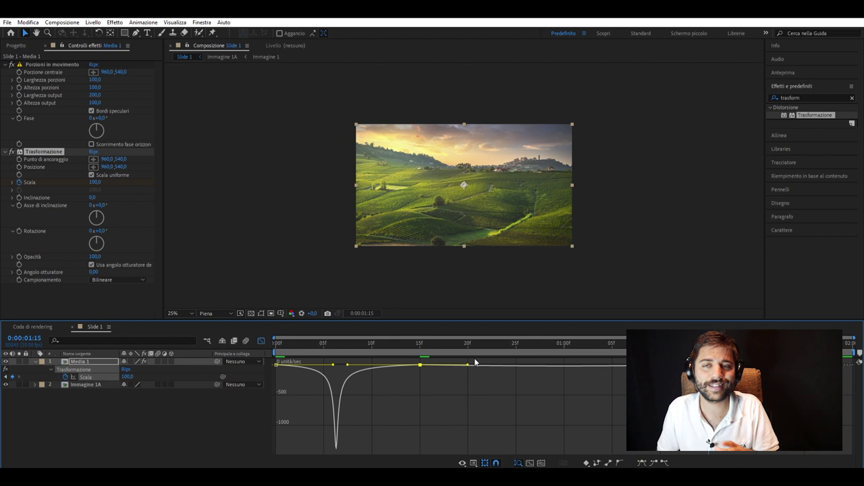
pyautogui.click(262, 341)
# Step: Keyframe the Trasformazione rotation of Media 1 at 0° on frame 15 and 5° on the first frame
pyautogui.click(419, 343)
pyautogui.press('r')
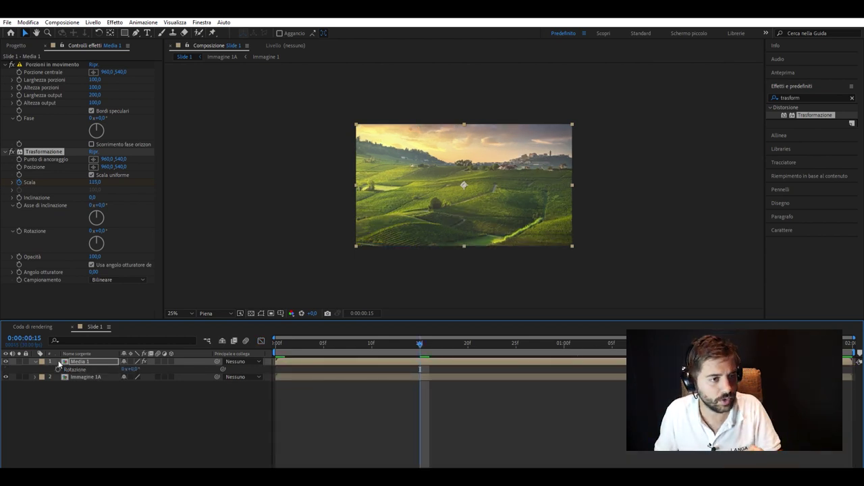
pyautogui.click(19, 230)
pyautogui.click(276, 343)
pyautogui.click(101, 231)
pyautogui.write('5')
pyautogui.press('Return')
pyautogui.press('u')
# Step: Ease the rotation keyframes of Media 1 and pull their speed curve into a sharp mid-transition peak
pyautogui.moveTo(483, 398); pyautogui.dragTo(244, 380)
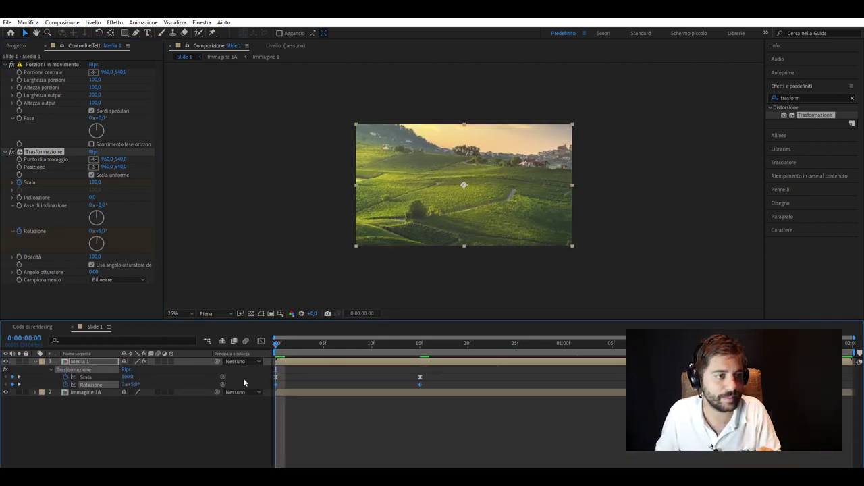
pyautogui.press('F9')
pyautogui.click(262, 341)
pyautogui.click(419, 365)
pyautogui.moveTo(396, 365); pyautogui.dragTo(358, 367)
pyautogui.moveTo(299, 364); pyautogui.dragTo(332, 366)
pyautogui.click(191, 403)
# Step: Create an adjustment layer and apply Mappa di spostamento to it, using Immagine 1A as the displacement map
pyautogui.hotkey('ctrl', 'alt', 'y')
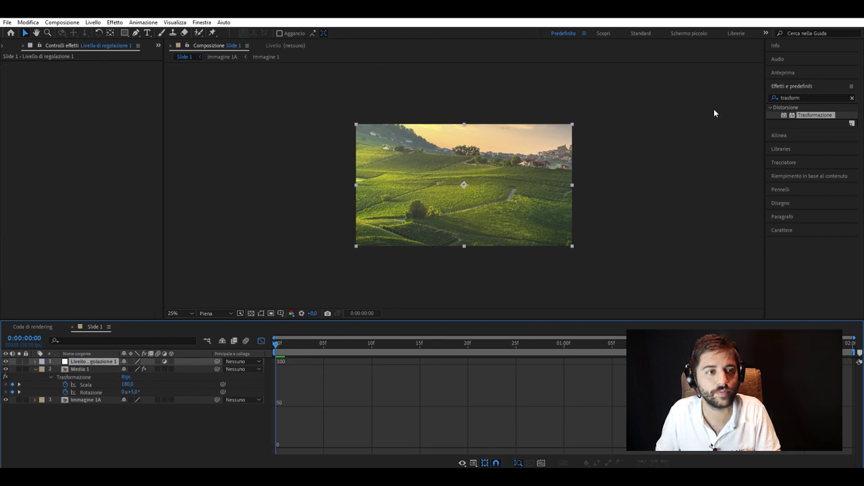
pyautogui.click(800, 98)
pyautogui.write('spostamento')
pyautogui.doubleClick(816, 146)
pyautogui.click(102, 73)
pyautogui.click(117, 110)
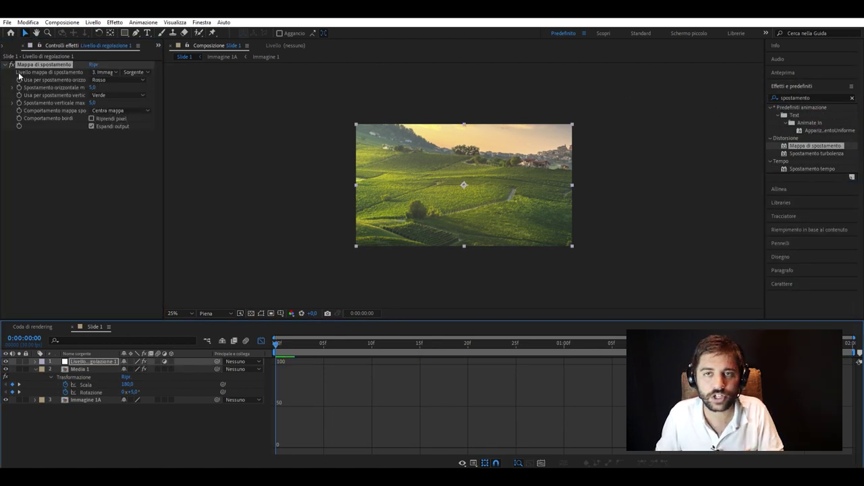
# Step: Keyframe the maximum horizontal displacement at 0 on the first frame and 350 at frame 15
pyautogui.click(19, 88)
pyautogui.click(93, 87)
pyautogui.write('-35')
pyautogui.press('Return')
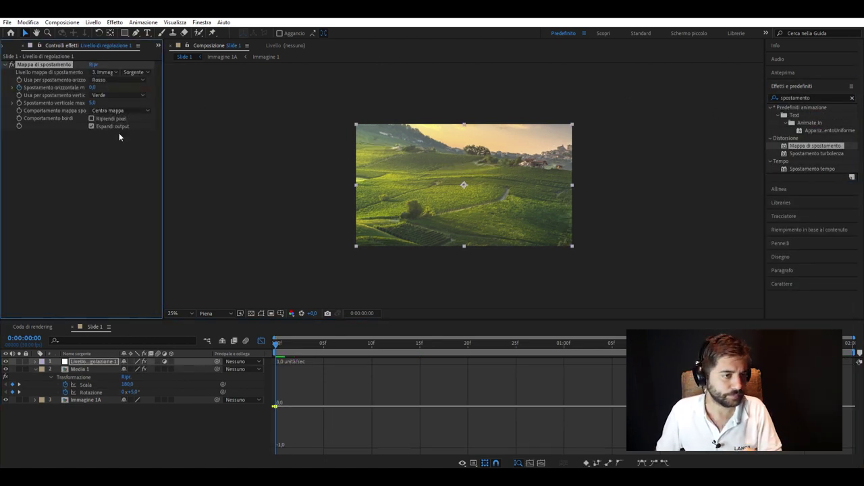
pyautogui.click(420, 343)
pyautogui.click(93, 87)
pyautogui.write('35')
pyautogui.press('Return')
# Step: Keyframe the maximum horizontal displacement back to 0 at 0:00:01:10 and move the playhead to 0:00:01:00
pyautogui.click(660, 343)
pyautogui.click(93, 87)
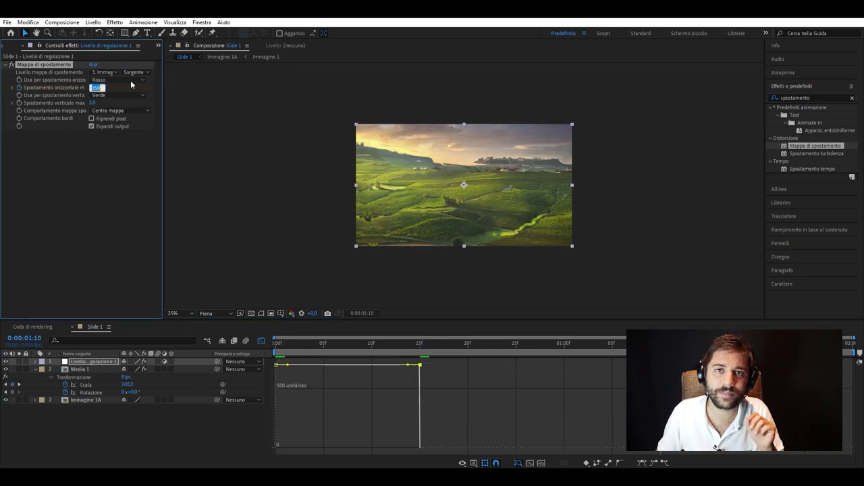
pyautogui.write('0')
pyautogui.press('Return')
pyautogui.click(565, 342)
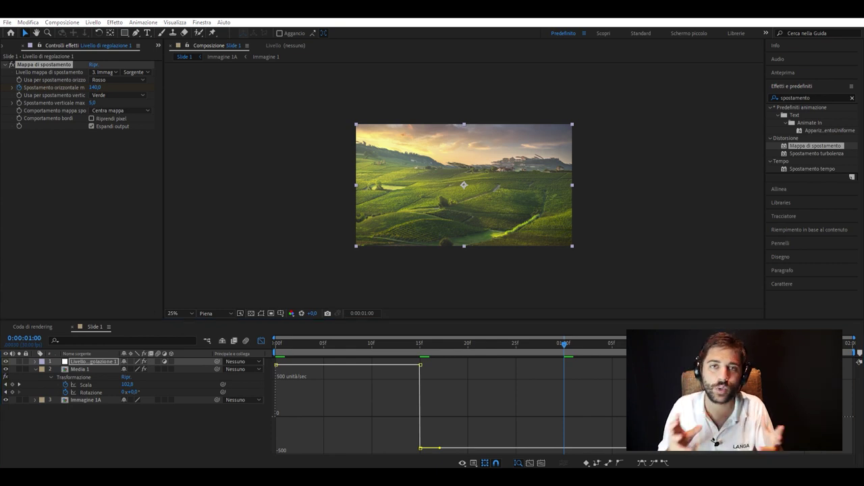
# Step: Collapse the Trasformazione properties of Media 1 and ease the horizontal displacement keyframes of the adjustment layer
pyautogui.hotkey('shift', 'F3')
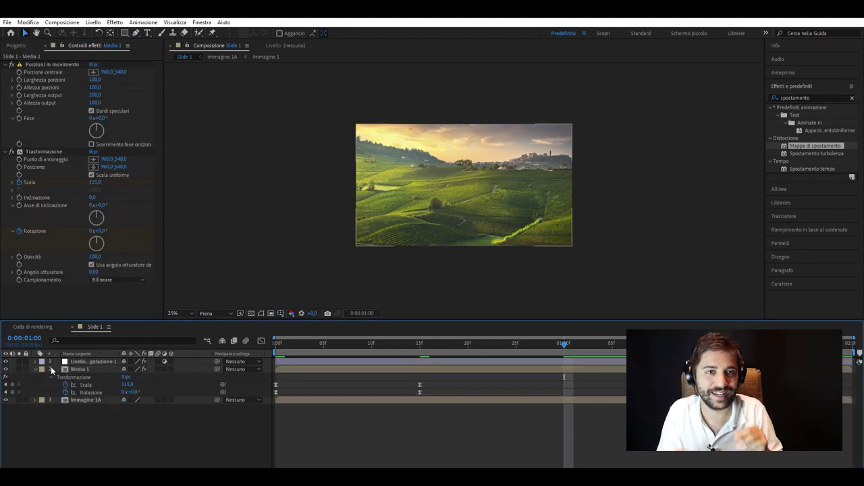
pyautogui.click(51, 377)
pyautogui.click(83, 362)
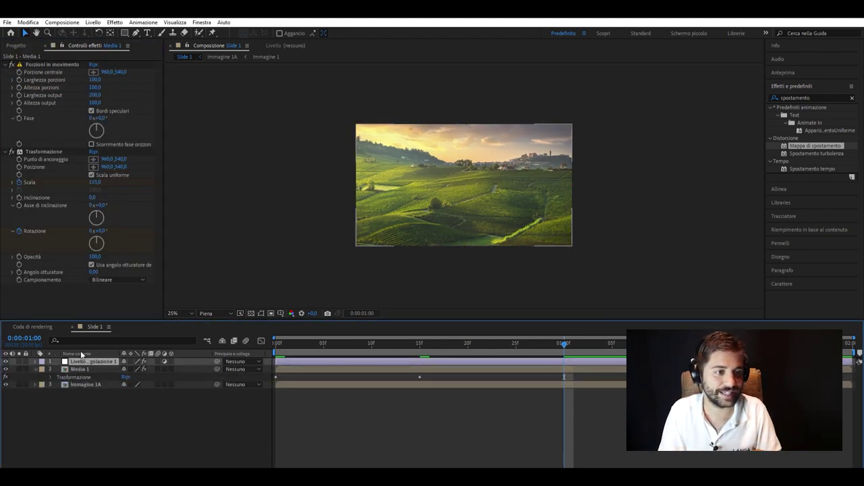
pyautogui.press('u')
pyautogui.moveTo(268, 371)
pyautogui.mouseDown()
pyautogui.moveTo(629, 380)
pyautogui.moveTo(253, 373)
pyautogui.mouseUp()
pyautogui.click(245, 373)
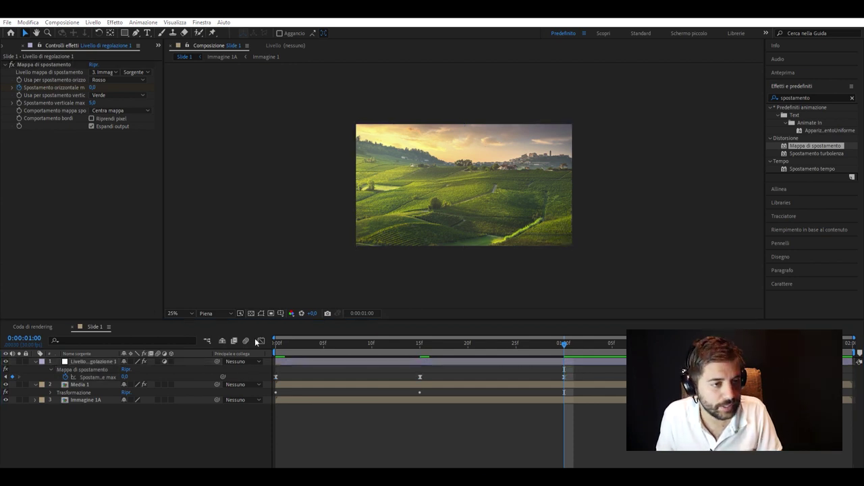
# Step: Reshape the horizontal displacement speed curve into sharp peaks between its three keyframes
pyautogui.click(261, 341)
pyautogui.click(101, 360)
pyautogui.click(94, 370)
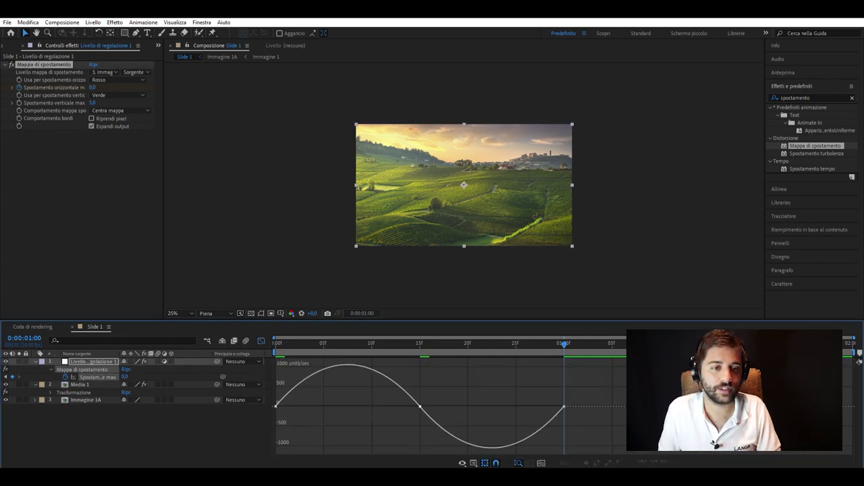
pyautogui.click(420, 407)
pyautogui.moveTo(396, 406); pyautogui.dragTo(349, 406)
pyautogui.moveTo(299, 424); pyautogui.dragTo(313, 426)
pyautogui.moveTo(444, 428); pyautogui.dragTo(483, 428)
pyautogui.moveTo(540, 416); pyautogui.dragTo(509, 414)
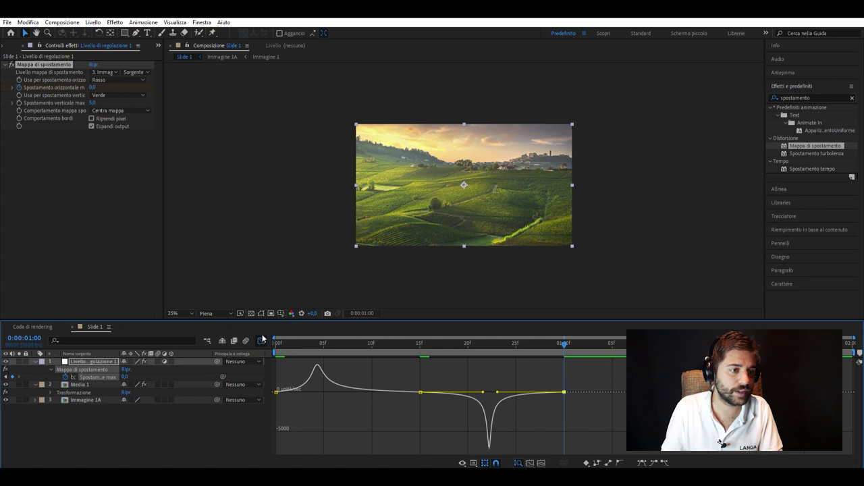
pyautogui.click(261, 341)
# Step: Keyframe the maximum vertical displacement with 0 at frame 15 and 350 at 0:00:01:00, and ease its keyframes
pyautogui.click(373, 339)
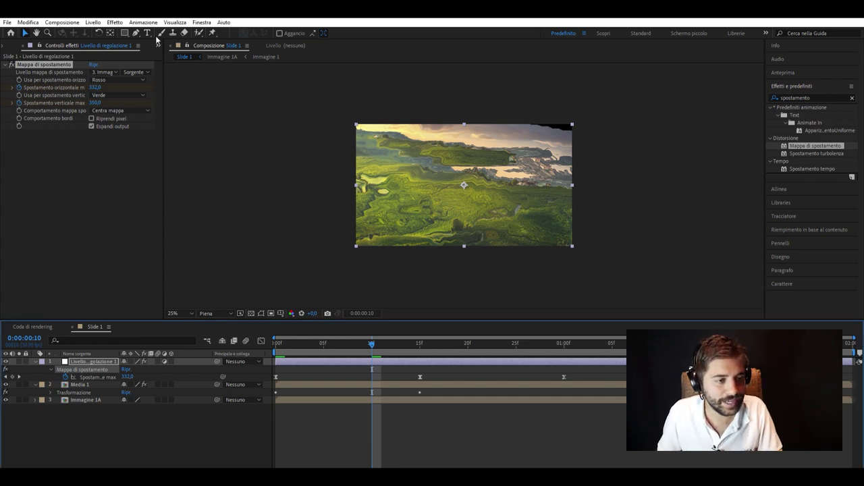
pyautogui.press('k')
pyautogui.press('k')
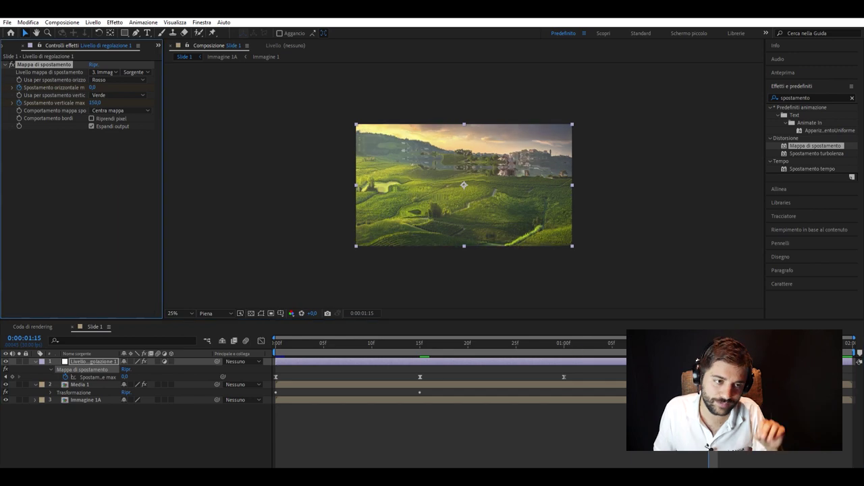
pyautogui.press('u')
pyautogui.moveTo(631, 389); pyautogui.dragTo(272, 382)
pyautogui.press('F9')
pyautogui.press('k')
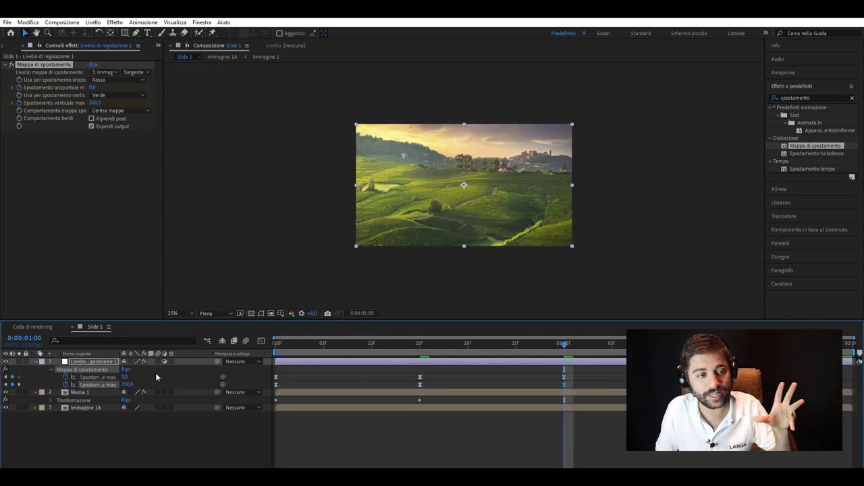
pyautogui.press('j')
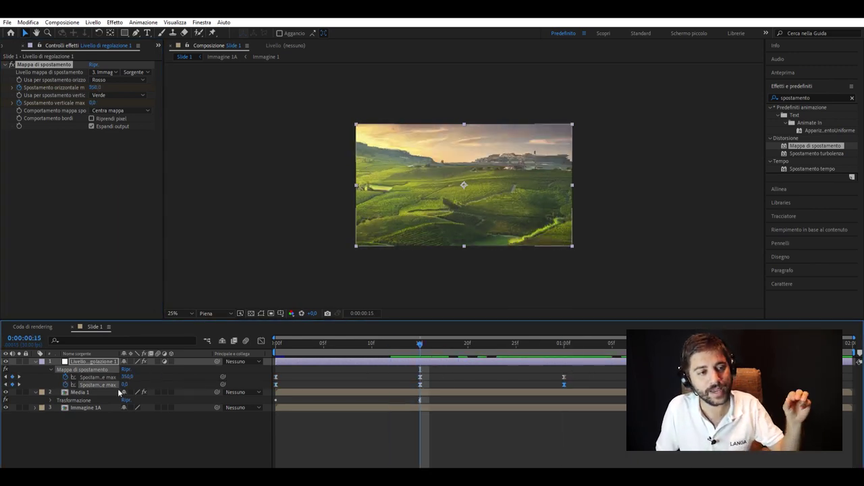
# Step: Scale the Media 1 layer to 112%
pyautogui.click(35, 407)
pyautogui.click(51, 415)
pyautogui.click(79, 392)
pyautogui.press('s')
# Step: Sharpen the adjustment layer's vertical displacement speed curve into a steep peak between frames 0 and 15
pyautogui.click(93, 362)
pyautogui.click(98, 385)
pyautogui.click(261, 341)
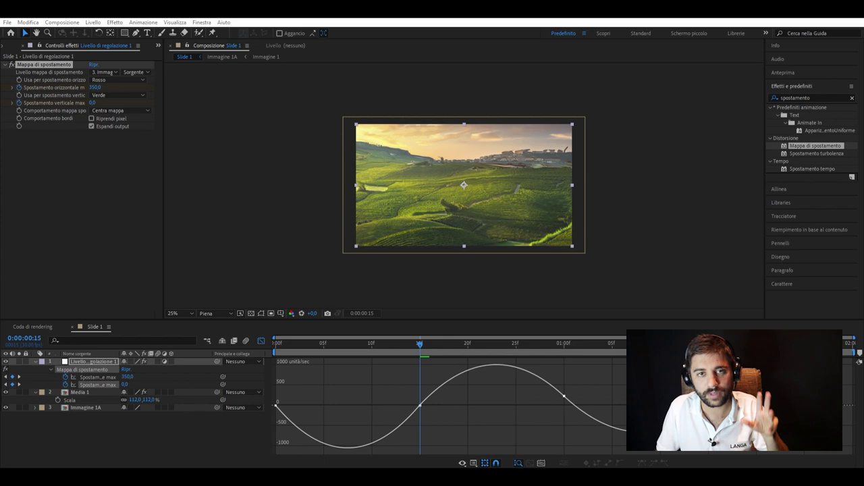
pyautogui.click(277, 404)
pyautogui.moveTo(299, 404); pyautogui.dragTo(339, 403)
pyautogui.moveTo(396, 374); pyautogui.dragTo(342, 372)
pyautogui.moveTo(443, 373)
pyautogui.mouseDown()
pyautogui.moveTo(469, 374)
pyautogui.moveTo(446, 370)
pyautogui.mouseUp()
pyautogui.click(564, 372)
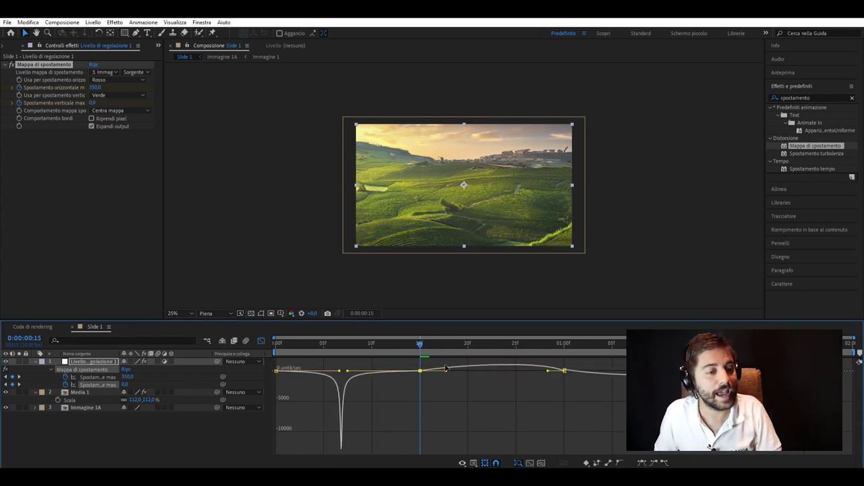
pyautogui.click(262, 341)
# Step: Preview the slide animation from the first frame
pyautogui.press('Home')
pyautogui.press('space')
pyautogui.press('space')
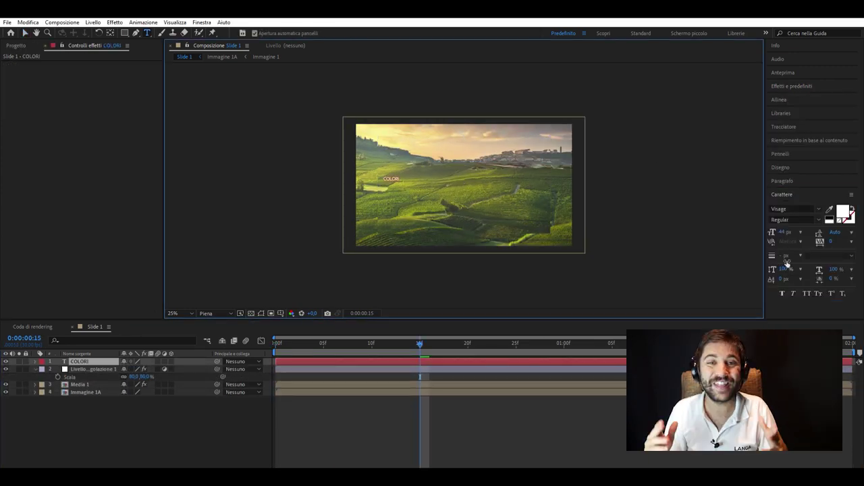
# Step: Set the COLORI text to a bold style at 225 px and change its font family
pyautogui.click(818, 220)
pyautogui.click(790, 282)
pyautogui.click(819, 209)
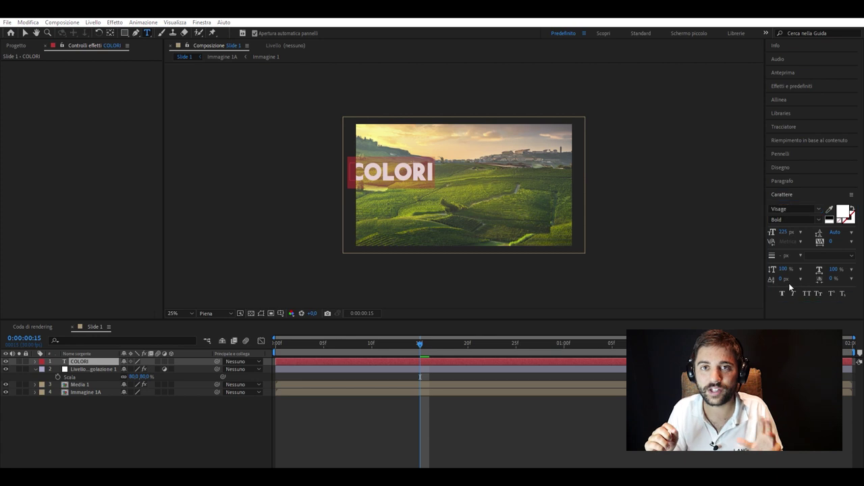
pyautogui.click(789, 288)
# Step: Centre the COLORI text horizontally and vertically in the composition
pyautogui.click(788, 99)
pyautogui.click(789, 122)
pyautogui.click(836, 122)
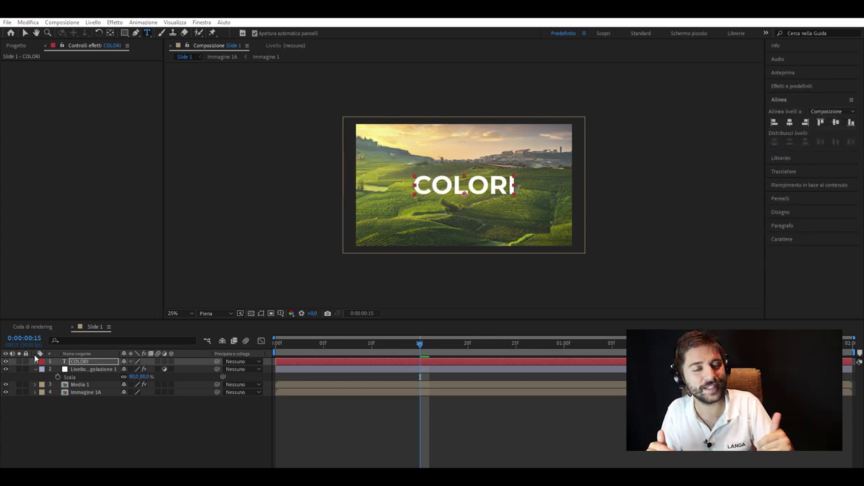
# Step: Keyframe the tracking amount of the COLORI text at 0 at 0:00:01:00 and ease the tracking keyframes
pyautogui.click(36, 362)
pyautogui.click(564, 344)
pyautogui.click(124, 422)
pyautogui.write('0')
pyautogui.moveTo(598, 430); pyautogui.dragTo(414, 420)
pyautogui.press('F9')
# Step: Reshape the tracking speed curve so most of the change happens just after frame 15
pyautogui.click(261, 341)
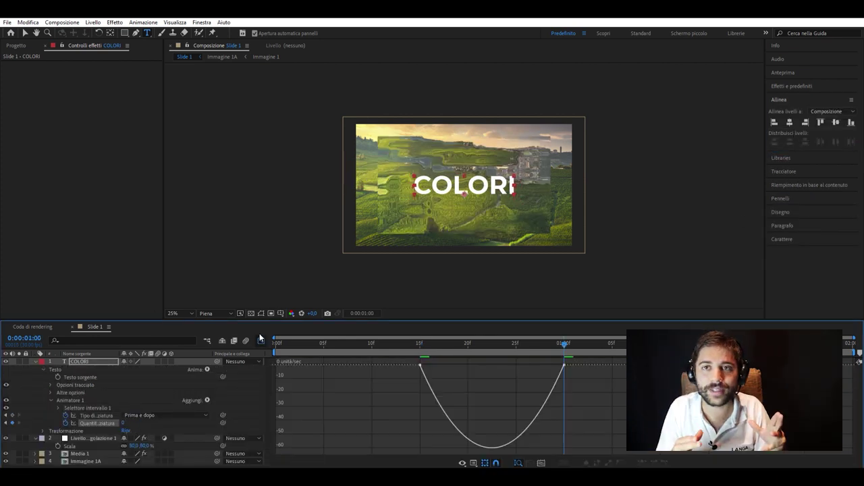
pyautogui.moveTo(516, 364); pyautogui.dragTo(444, 364)
pyautogui.click(261, 341)
pyautogui.moveTo(564, 343); pyautogui.dragTo(592, 344)
pyautogui.click(420, 344)
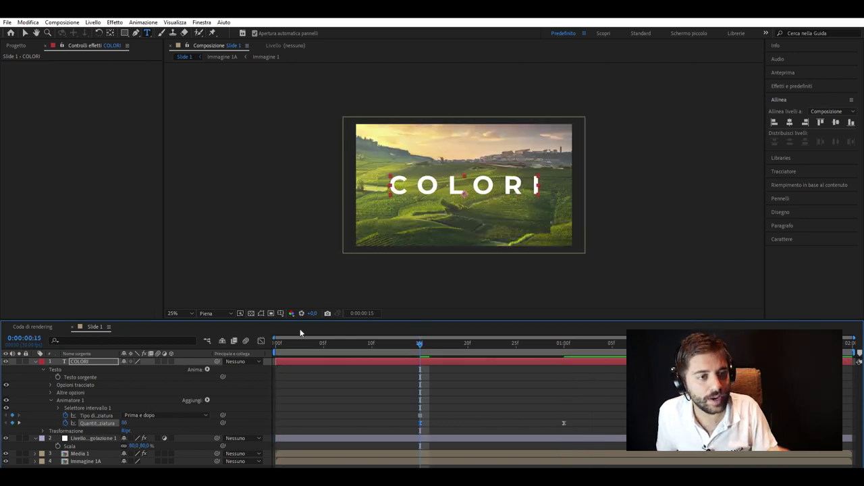
# Step: Add a lower tracking amount keyframe for the COLORI text at frame 5 and preview from the start
pyautogui.click(324, 343)
pyautogui.moveTo(125, 423); pyautogui.dragTo(89, 414)
pyautogui.click(276, 344)
pyautogui.press('space')
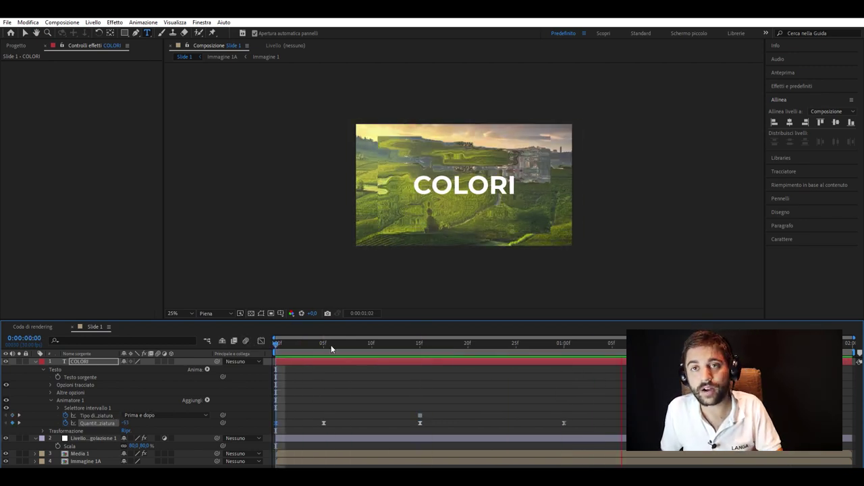
pyautogui.press('space')
# Step: Delete the COLORI tracking keyframe at 0:00:01:00 and replay the animation from the first frame
pyautogui.click(564, 423)
pyautogui.press('Delete')
pyautogui.click(274, 343)
pyautogui.press('space')
pyautogui.click(261, 341)
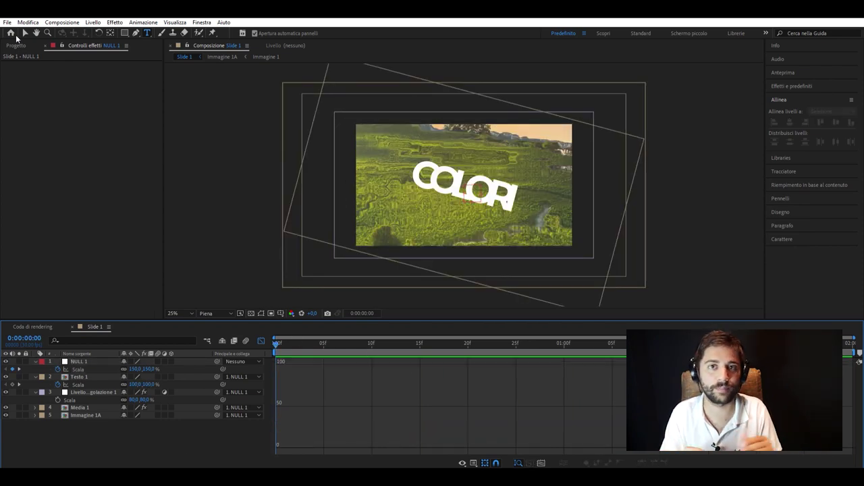
# Step: Open the Media 2 composition from the project items
pyautogui.click(16, 45)
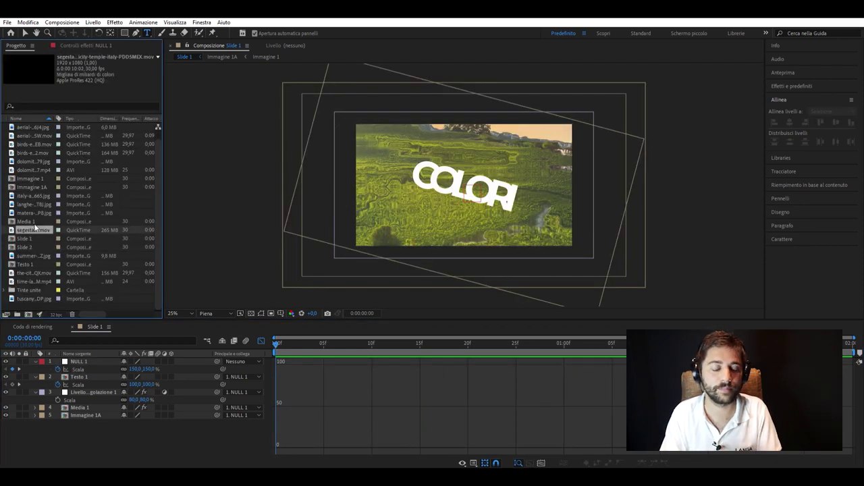
pyautogui.click(30, 212)
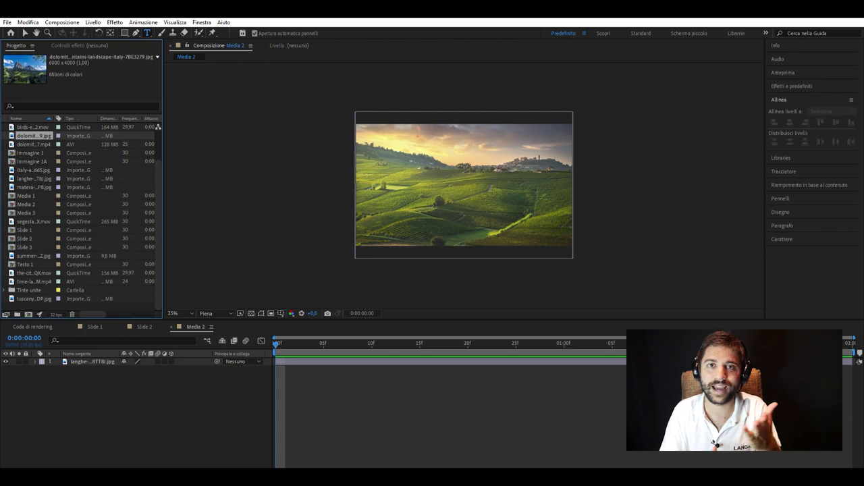